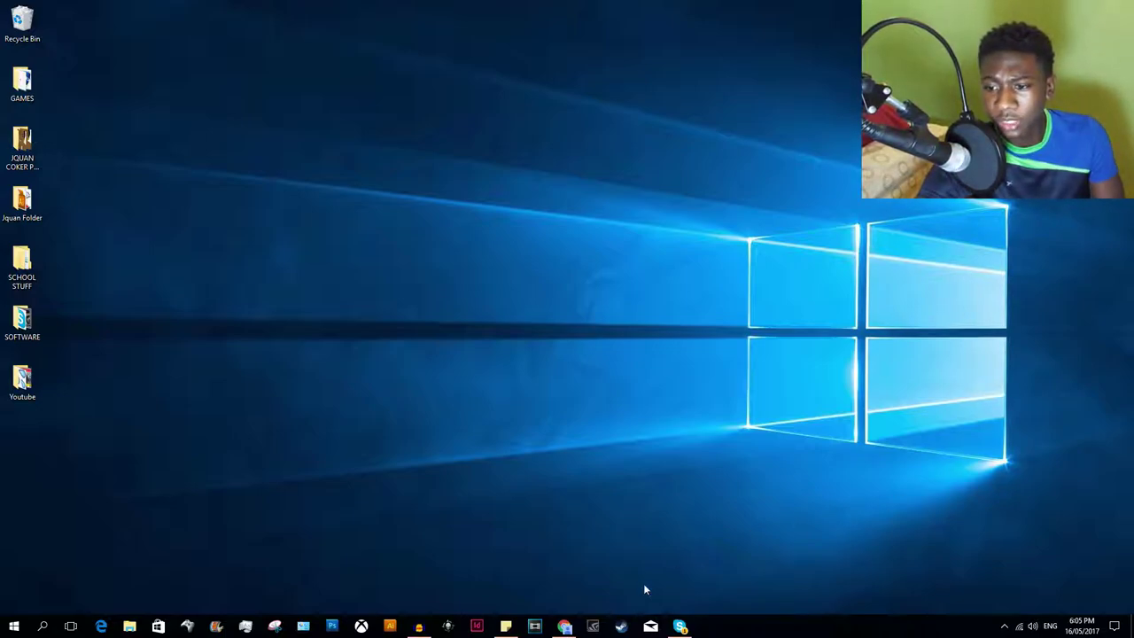
Step: Go back to the search results and open the official MSI Afterburner page
left_click(565, 627)
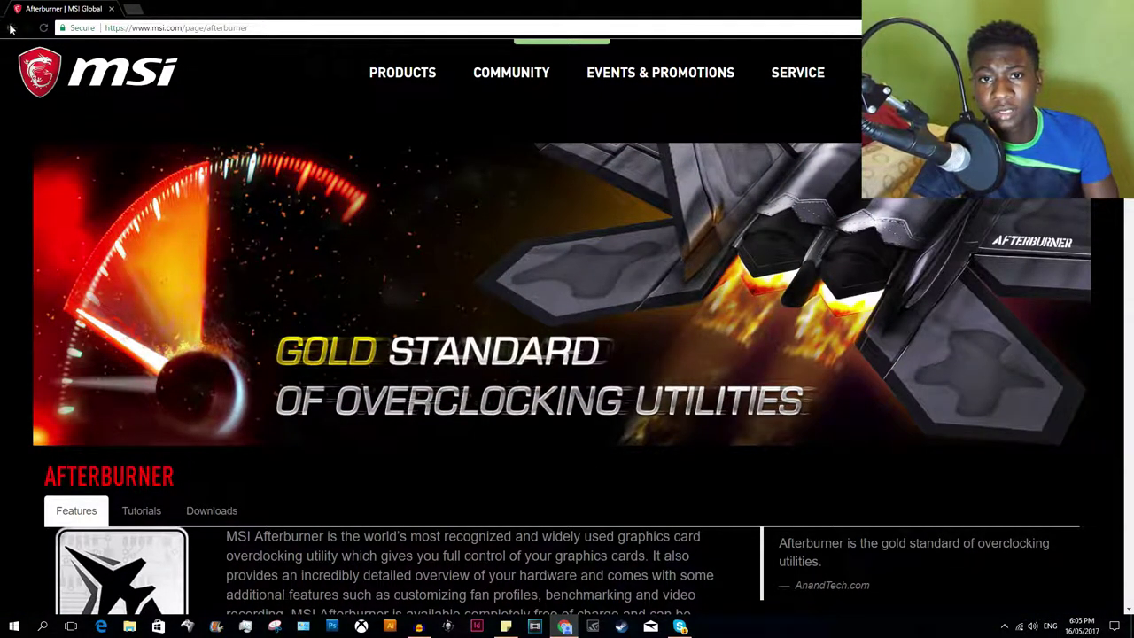
left_click(10, 27)
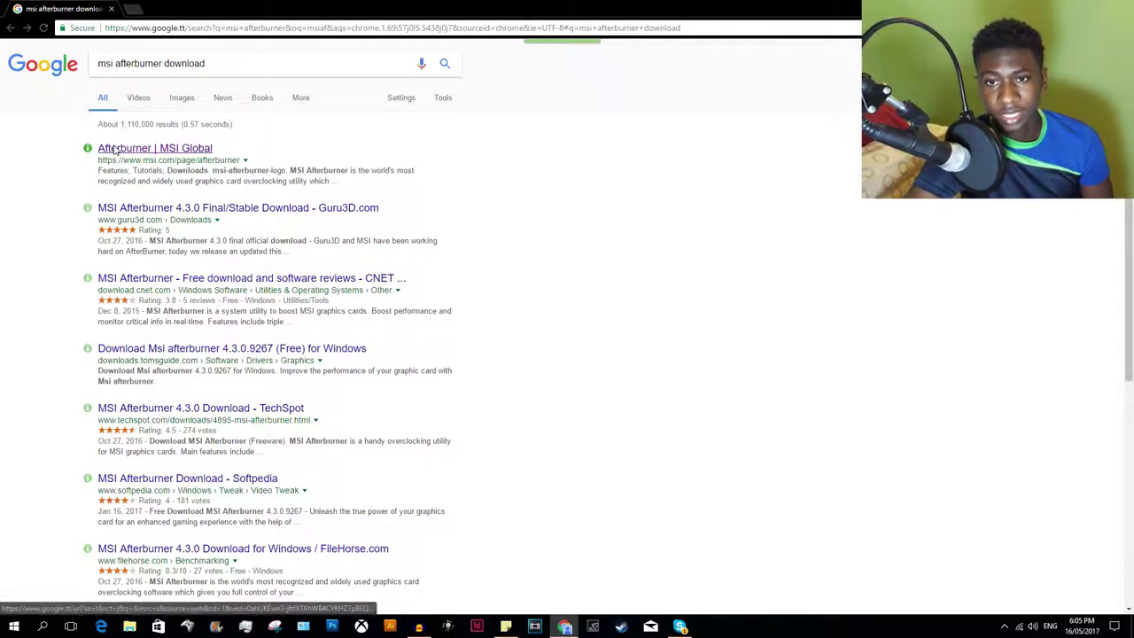
left_click(115, 149)
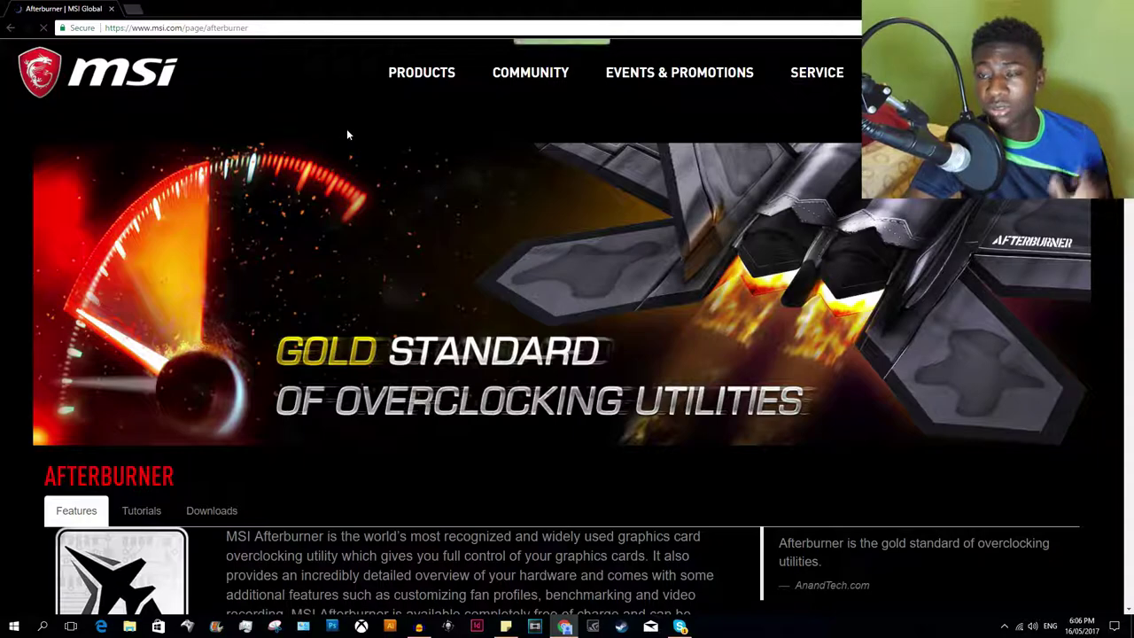
Step: From the Afterburner Downloads tab, download the MSI Afterburner setup zip
scroll(365, 130, "down", 1)
scroll(365, 130, "down", 1)
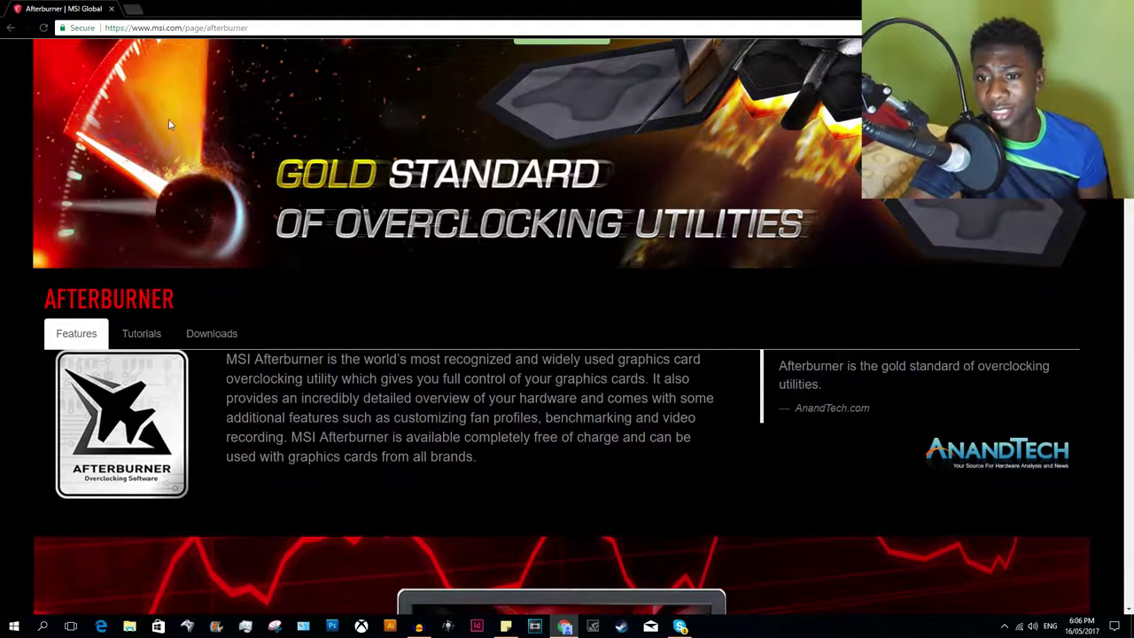
left_click(217, 333)
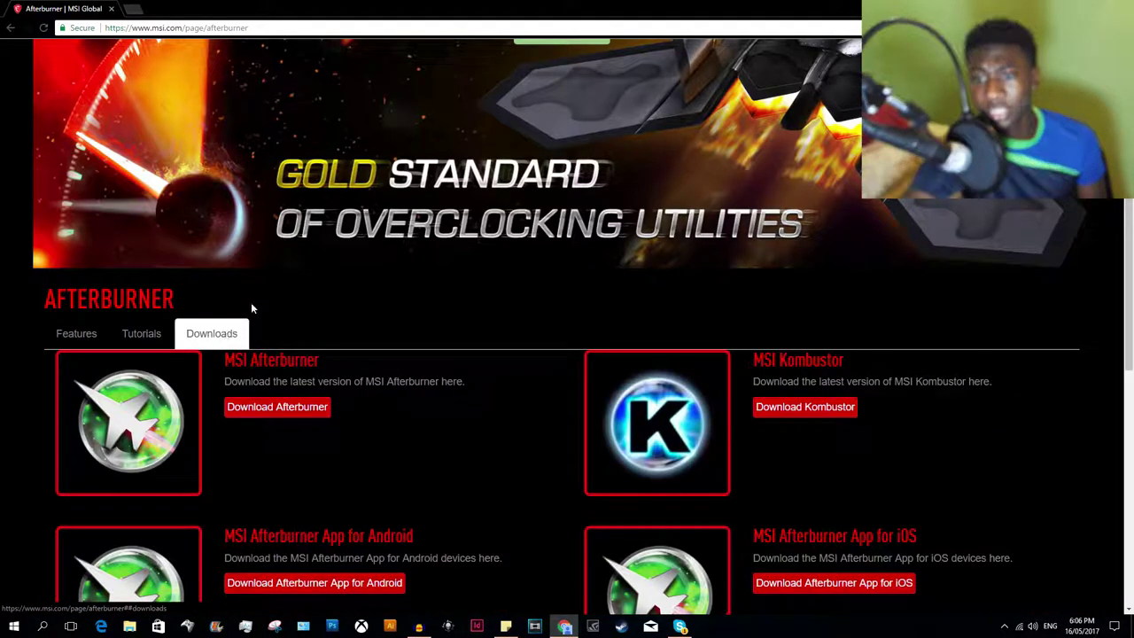
scroll(251, 302, "down", 1)
scroll(340, 285, "down", 1)
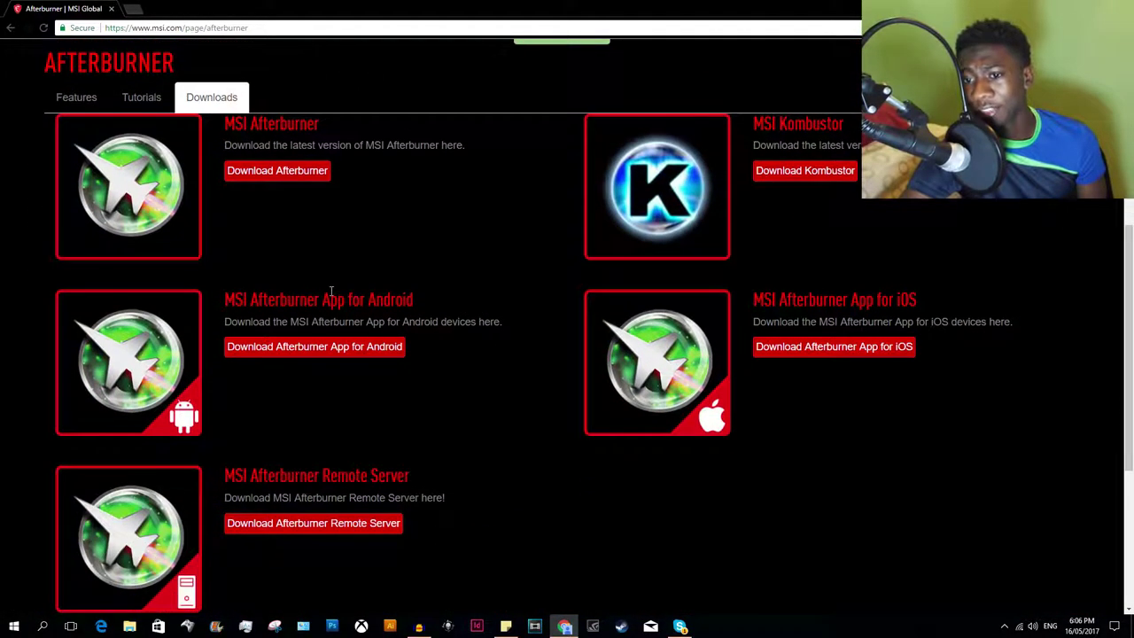
left_click(308, 179)
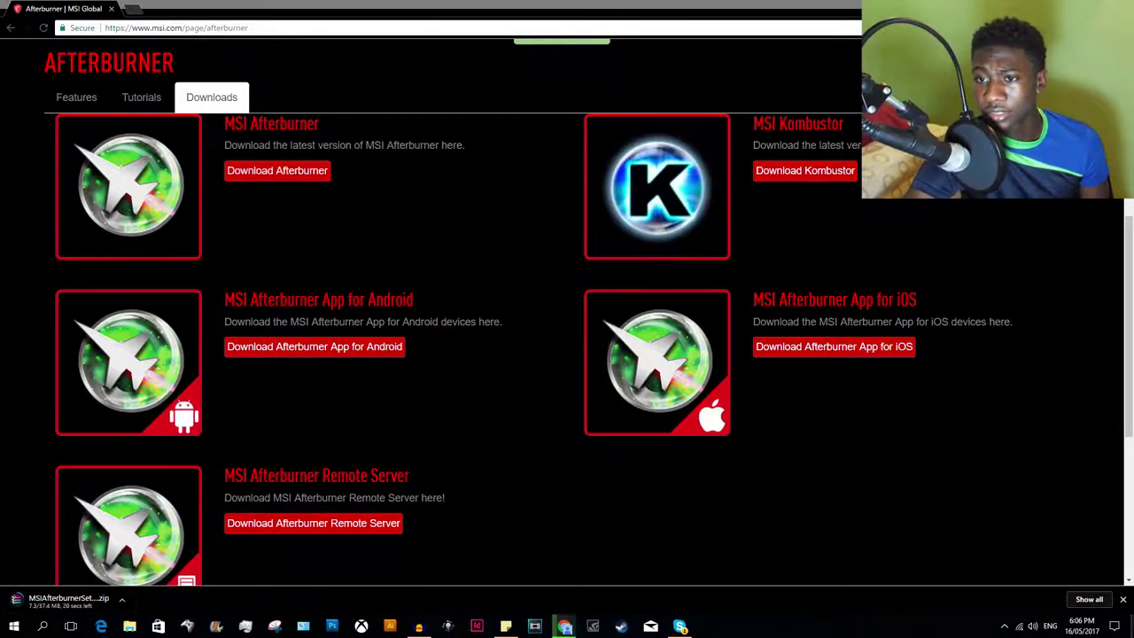
Step: Launch MSI Afterburner from the SOFTWARE folder, approving the UAC prompt
left_click(565, 626)
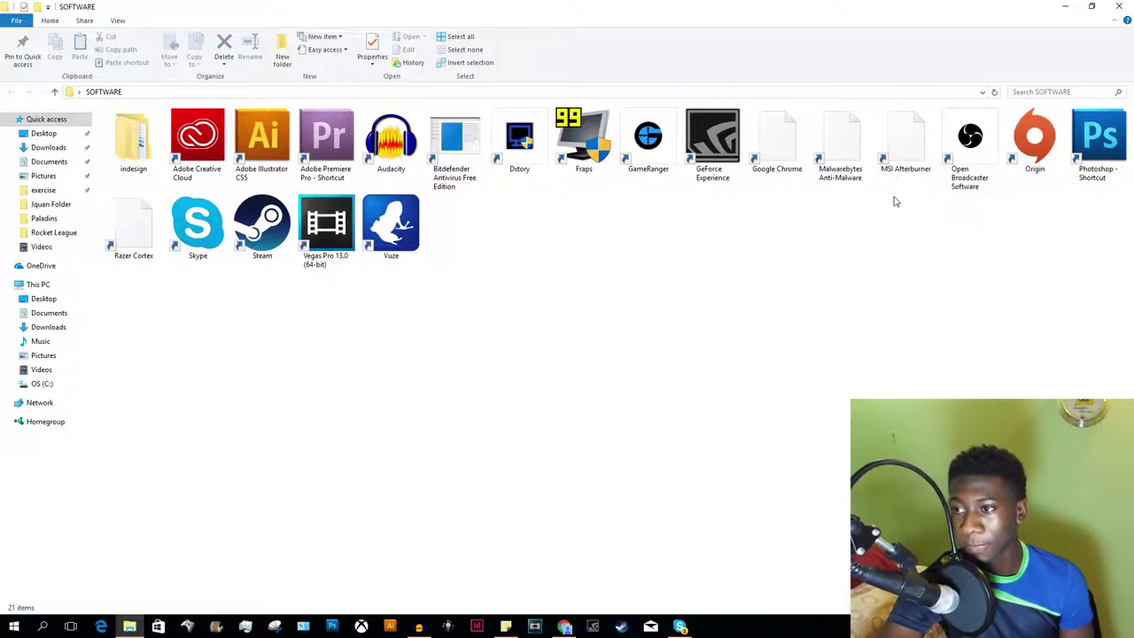
double_click(905, 142)
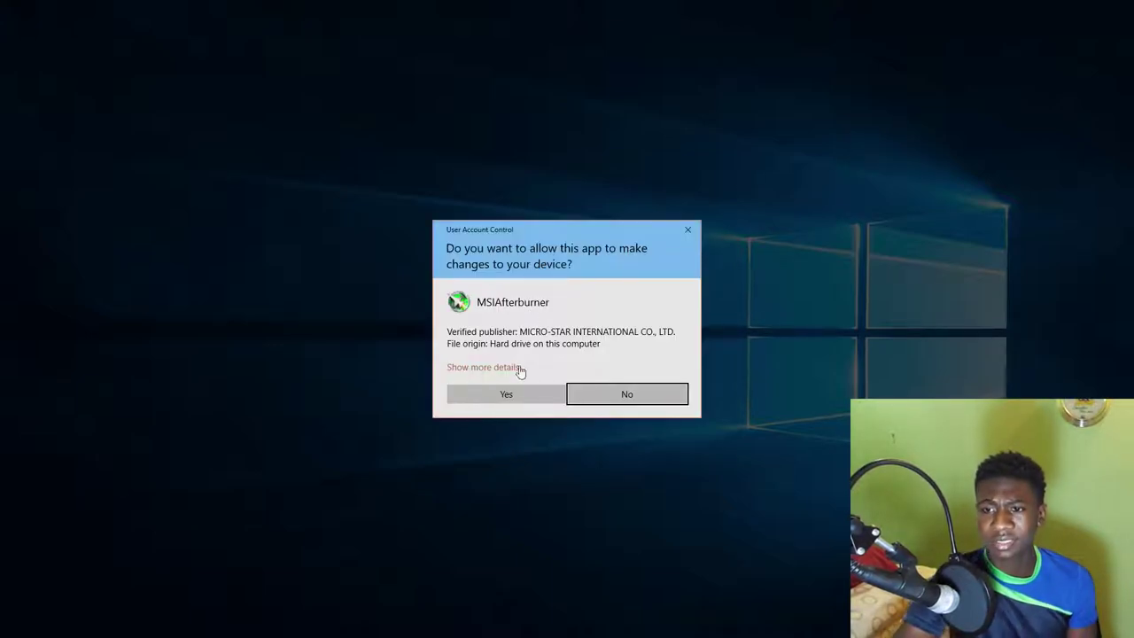
left_click(524, 396)
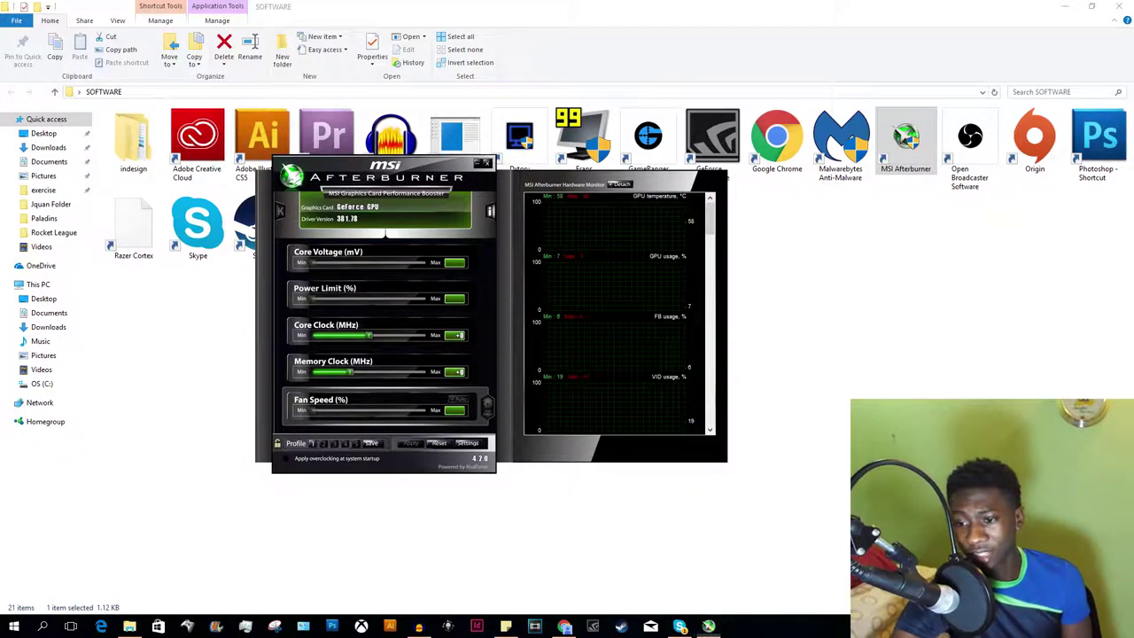
Step: Show the desktop and open MSI Afterburner's properties on the General tab
key("super+d")
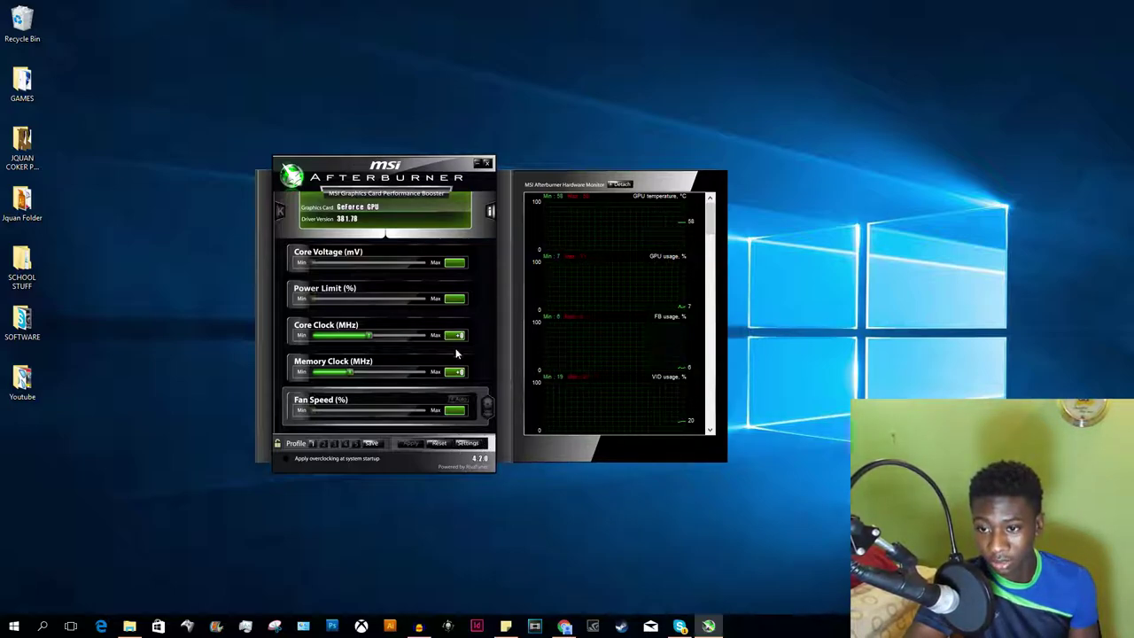
left_click(468, 443)
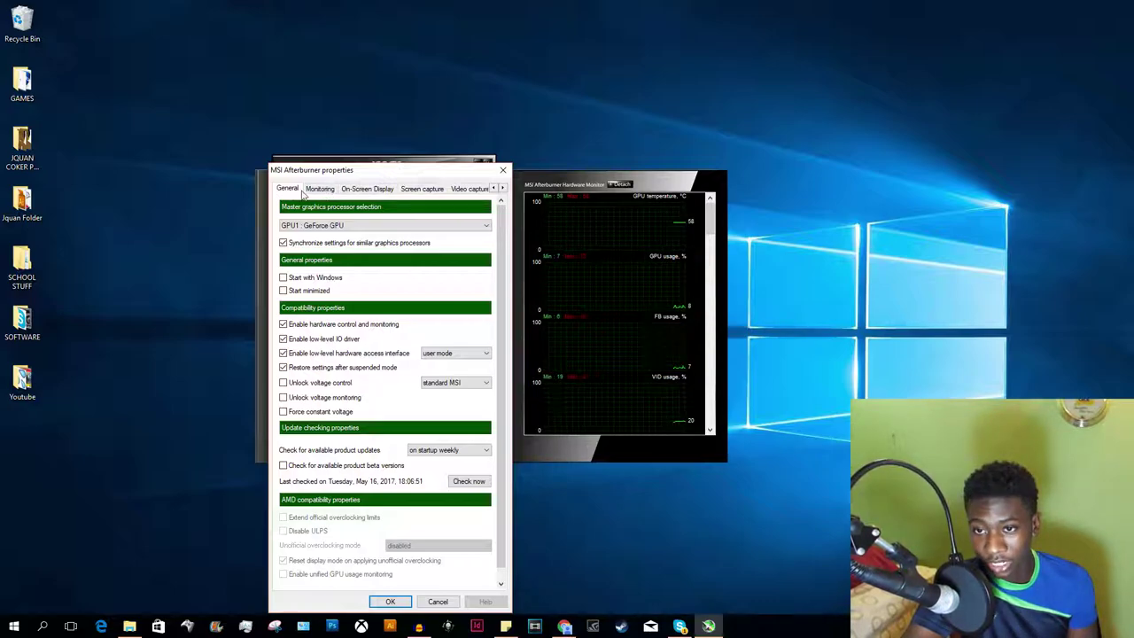
Step: On the Monitoring tab, show GPU temp/usage, framerate, CPU temps/usage and RAM in the OSD
left_click(316, 190)
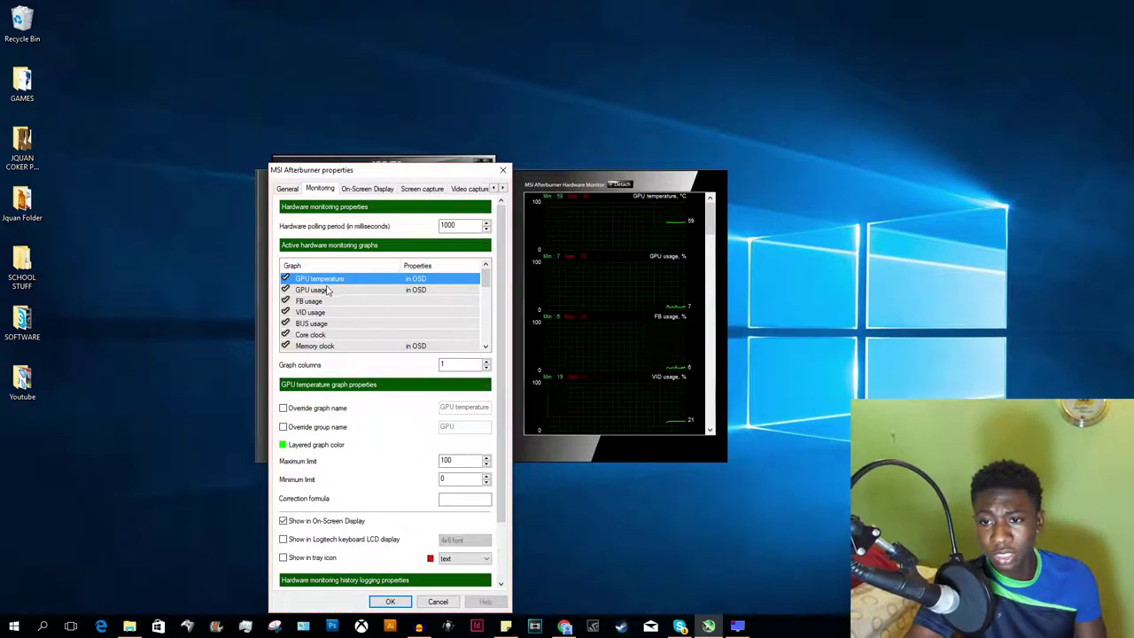
scroll(326, 301, "down", 3)
scroll(332, 310, "down", 2)
scroll(337, 315, "down", 3)
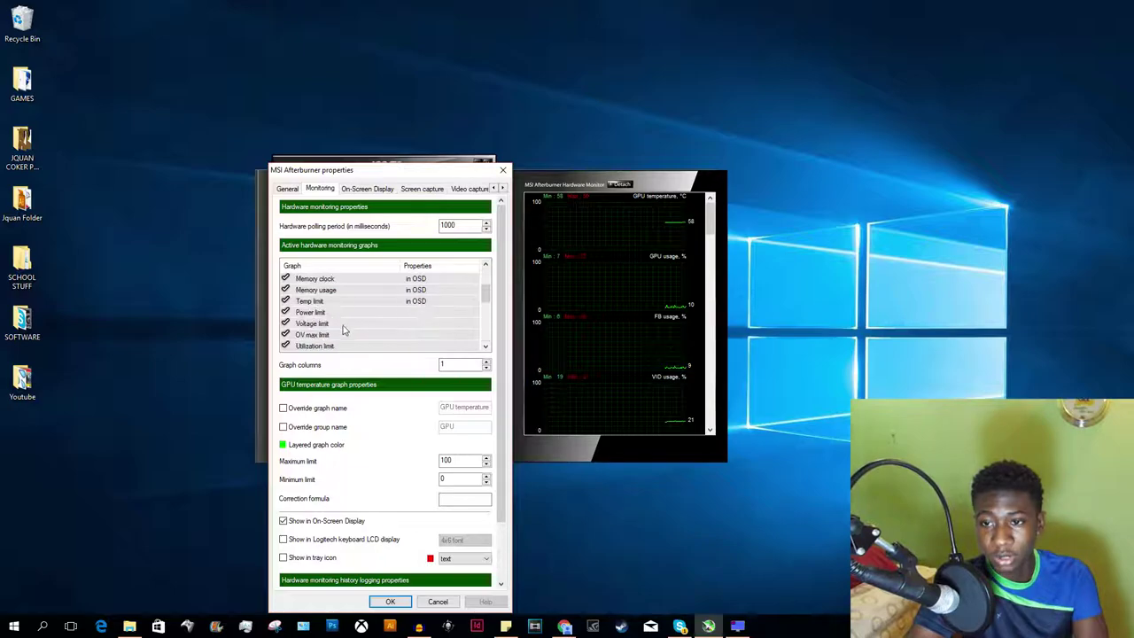
scroll(345, 323, "up", 8)
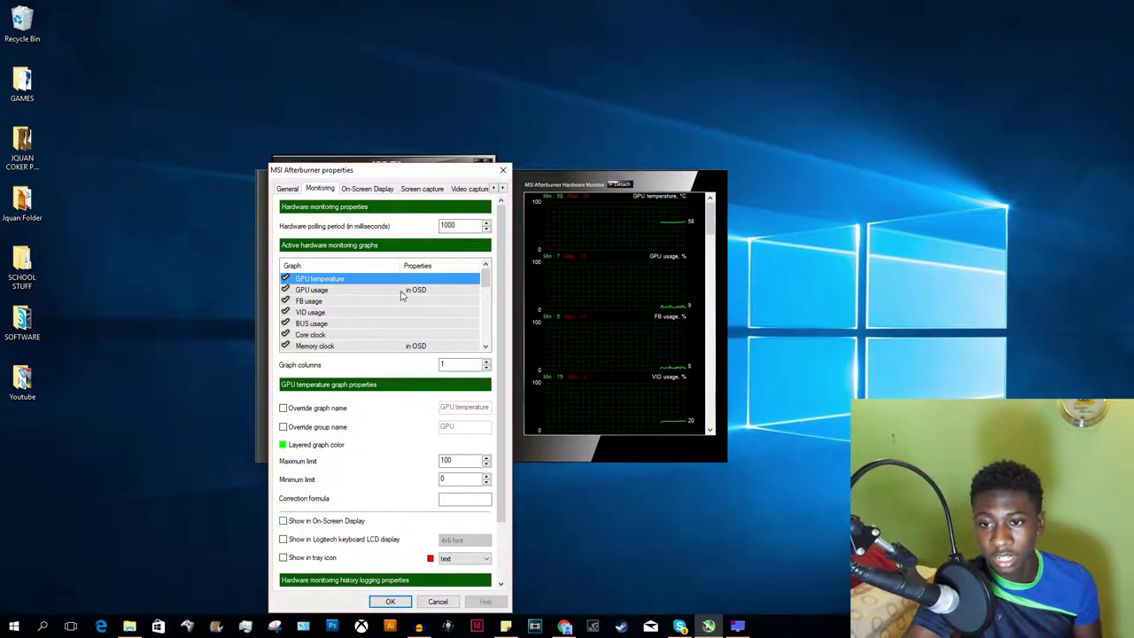
scroll(401, 296, "down", 2)
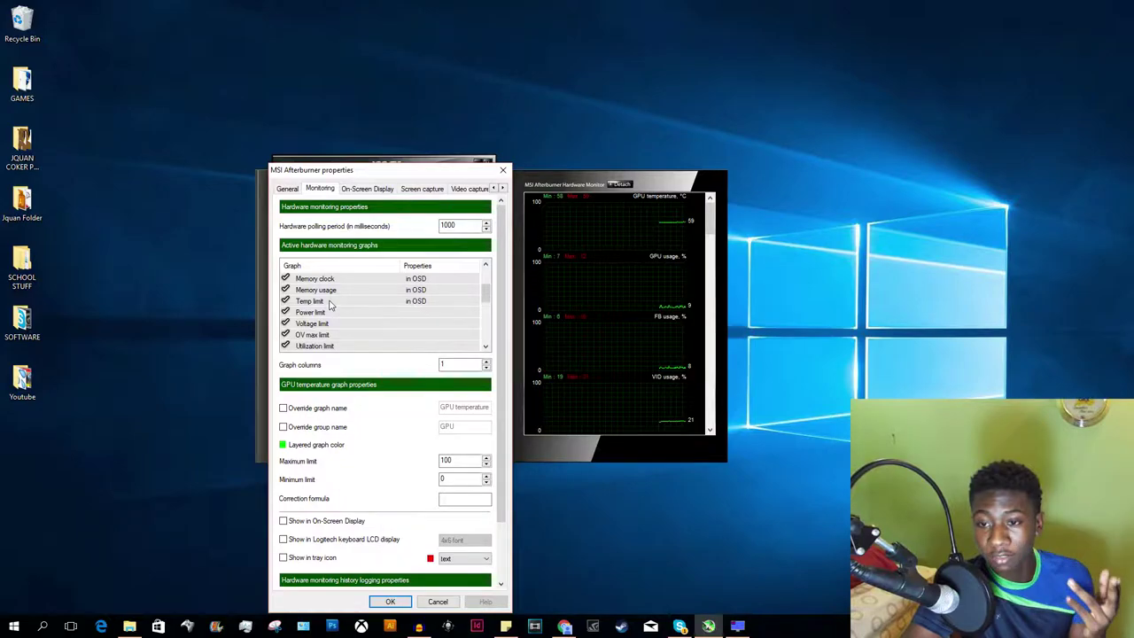
scroll(329, 304, "down", 2)
scroll(328, 305, "down", 1)
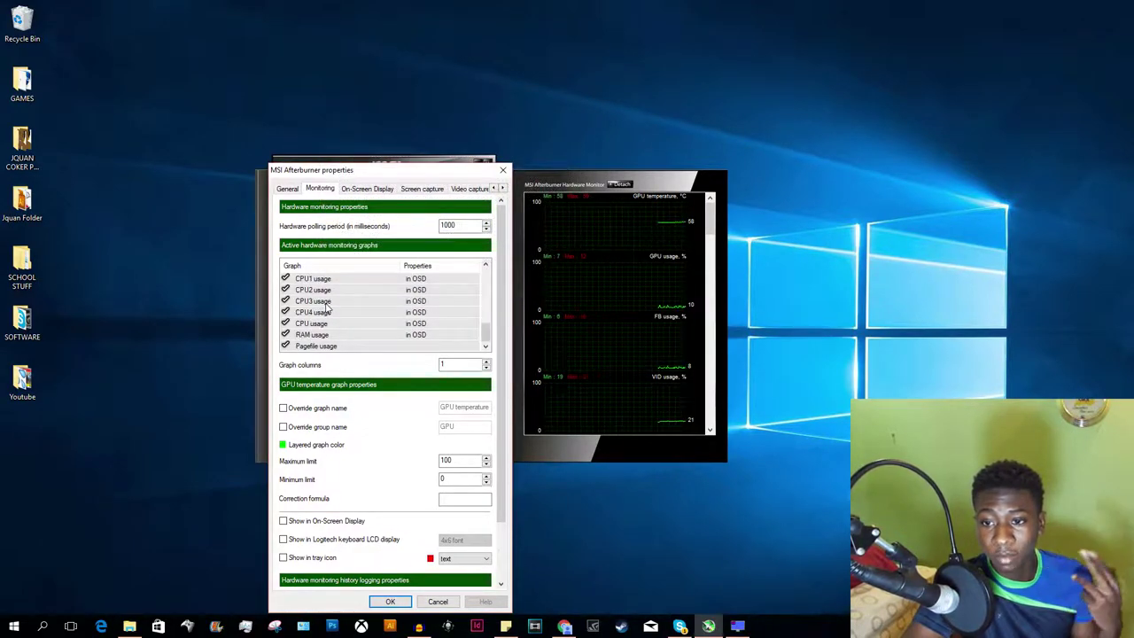
scroll(321, 348, "up", 4)
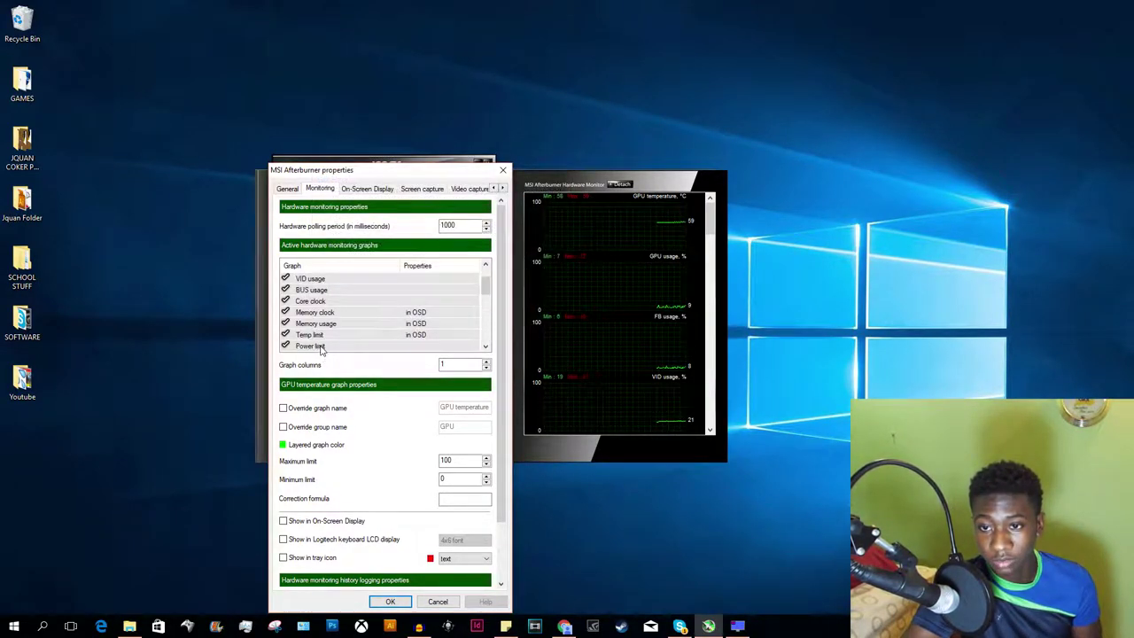
scroll(321, 348, "up", 1)
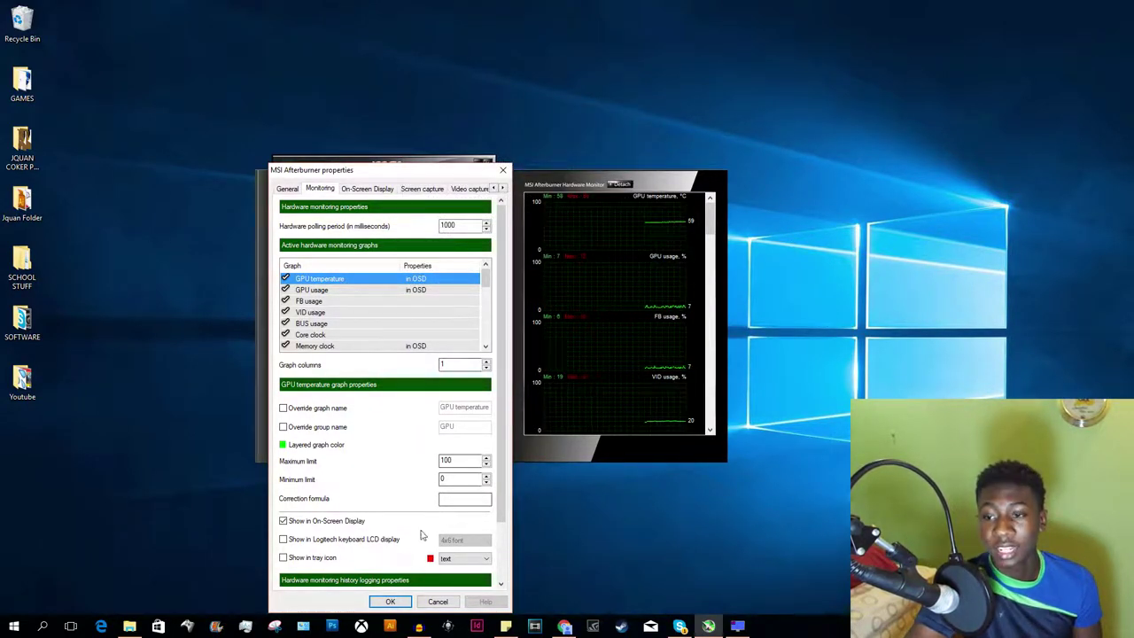
scroll(423, 297, "down", 5)
scroll(423, 299, "down", 2)
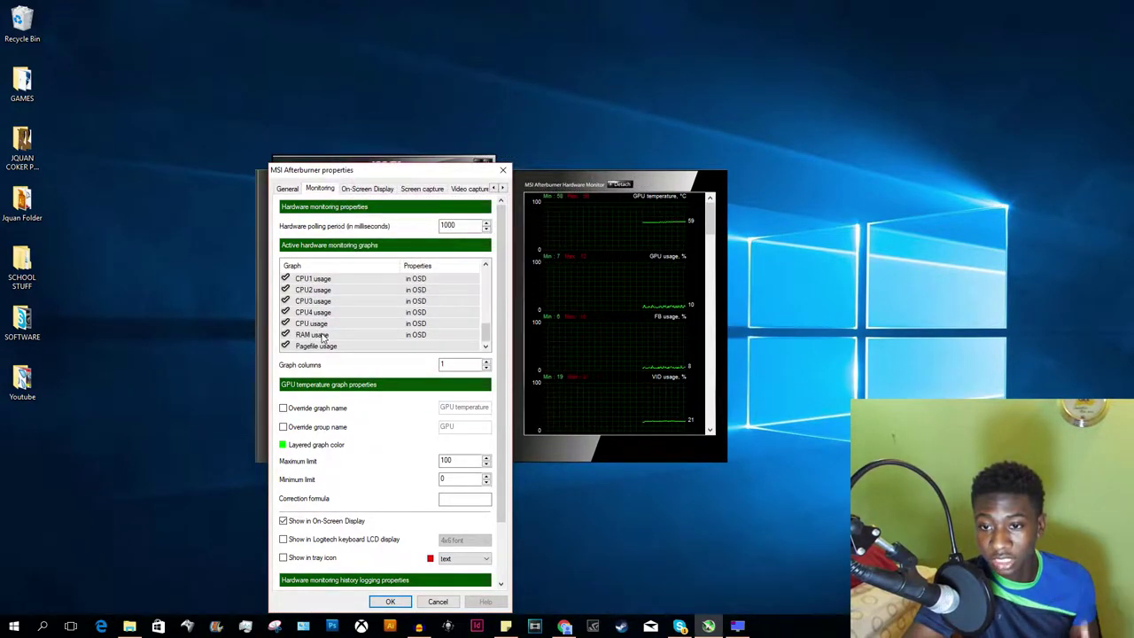
scroll(326, 326, "up", 3)
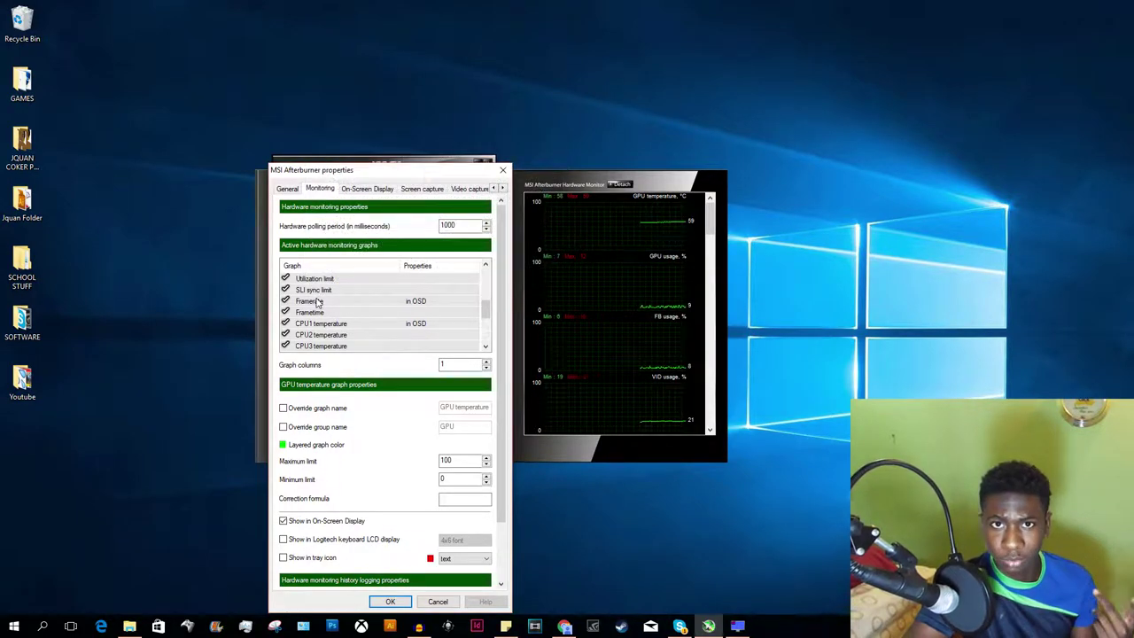
scroll(372, 314, "down", 3)
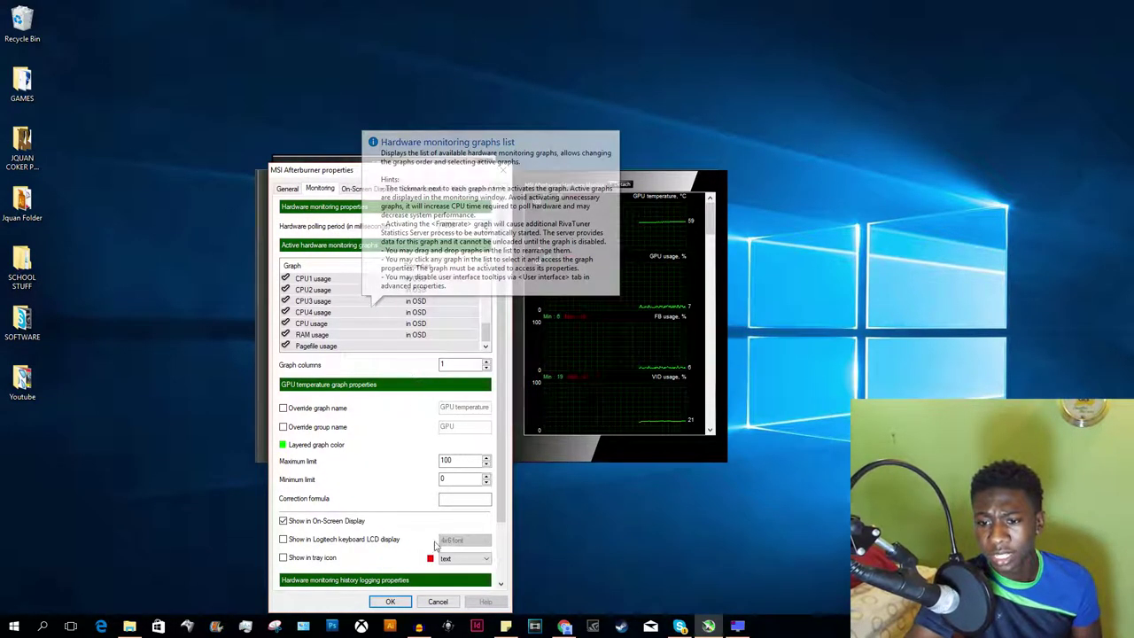
Step: Save the Afterburner properties with OK and open RivaTuner Statistics Server from the system tray
left_click(391, 601)
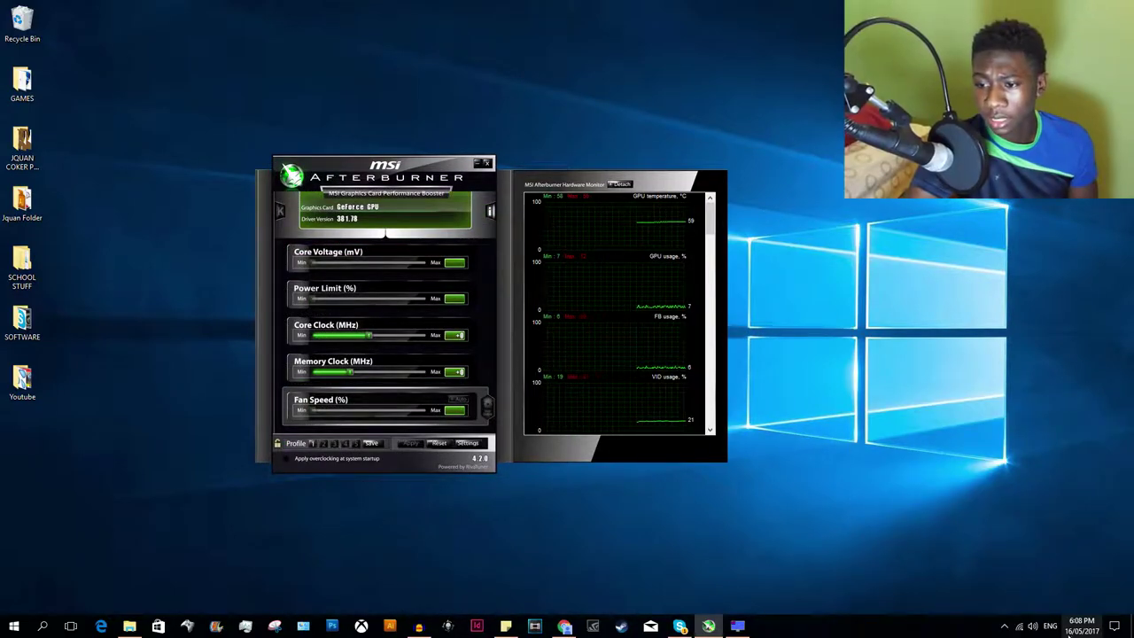
right_click(950, 625)
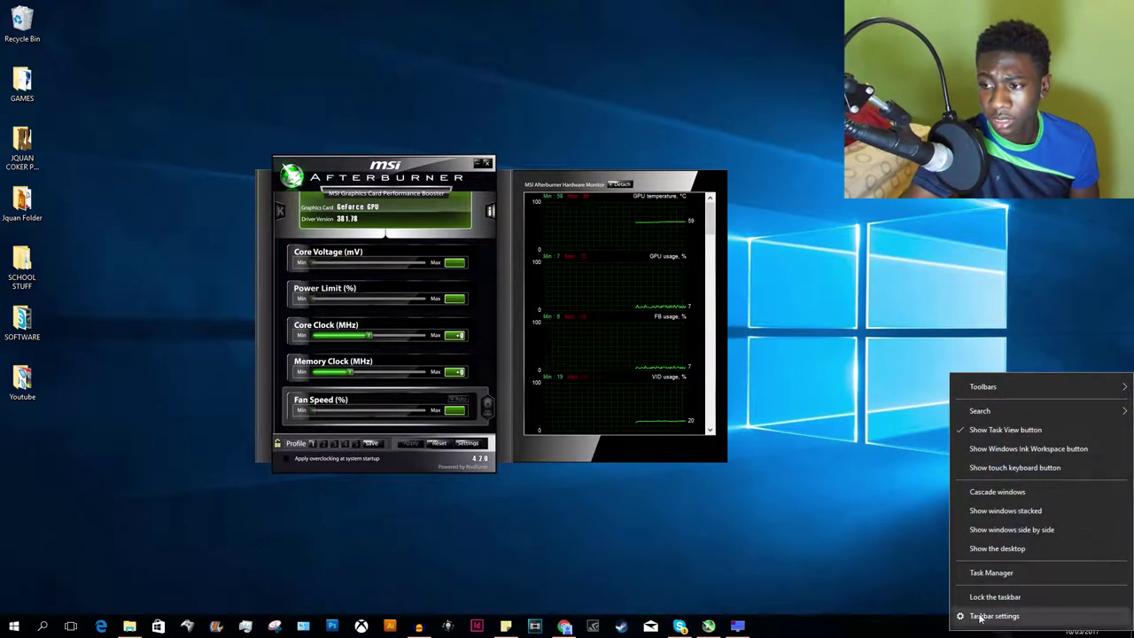
left_click(931, 577)
left_click(1005, 626)
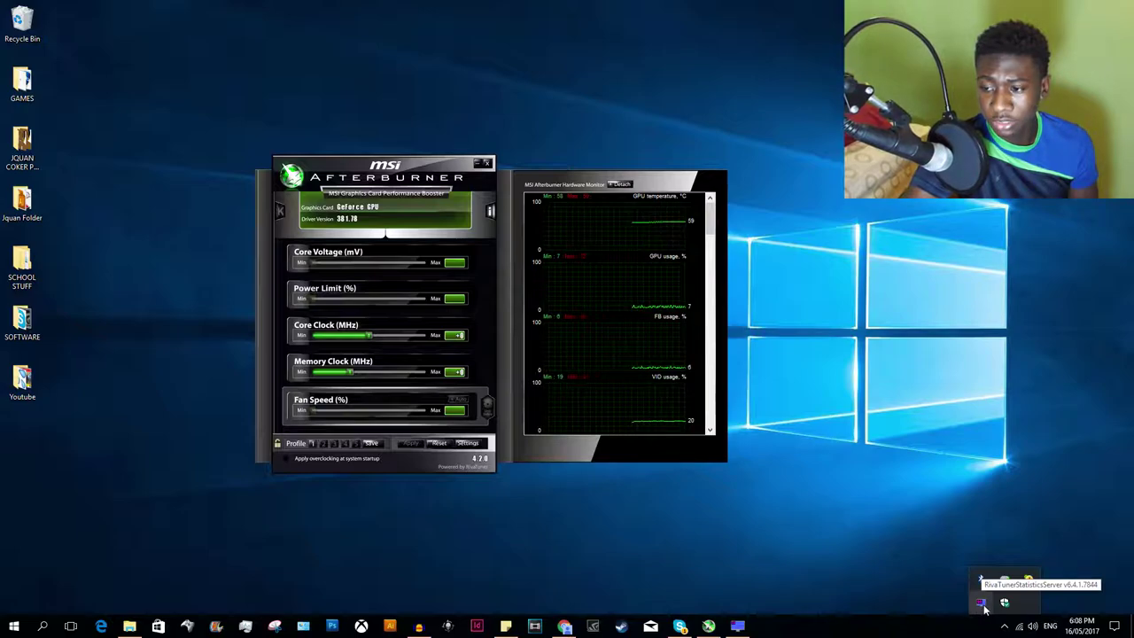
left_click(981, 606)
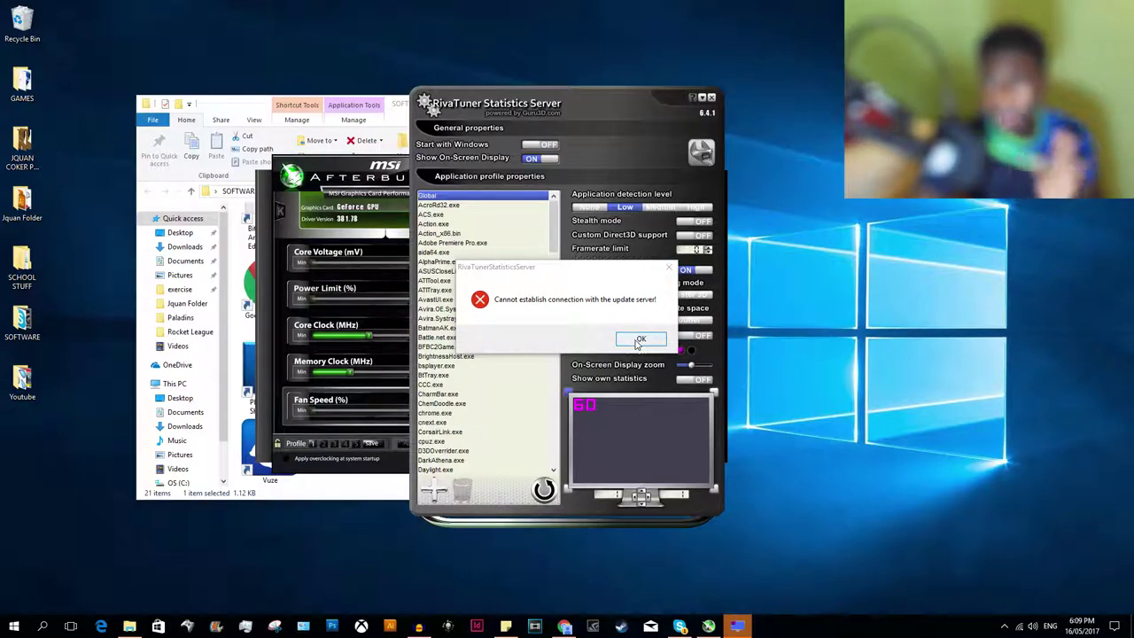
Step: Dismiss the update server error and enlarge the RivaTuner on-screen display zoom
left_click(638, 341)
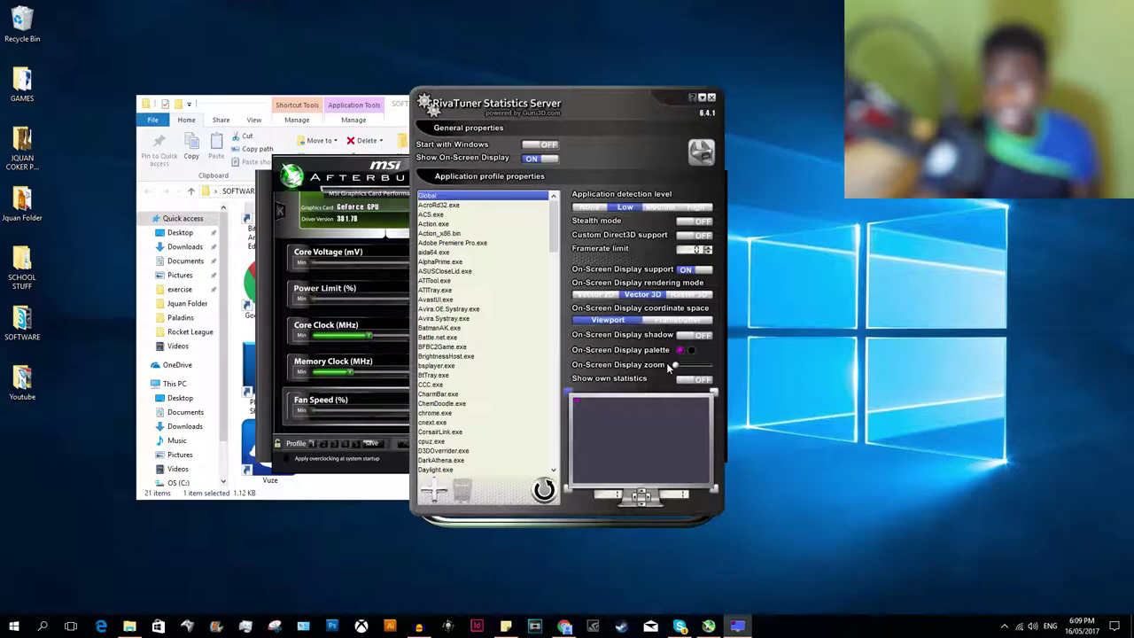
left_click_drag(674, 365, 678, 365)
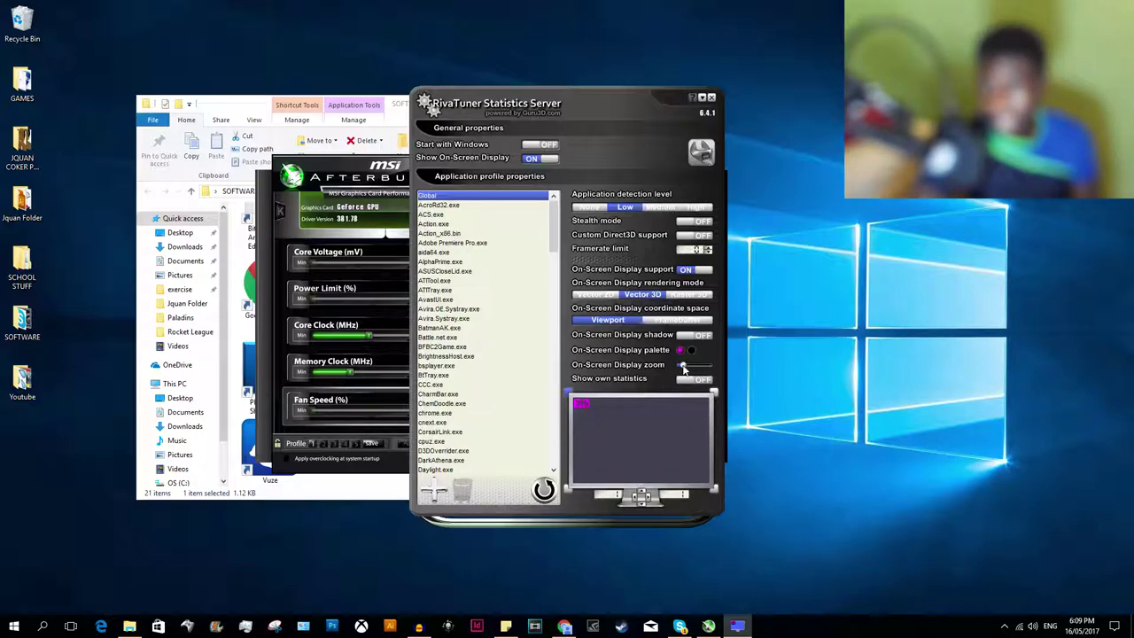
left_click_drag(698, 366, 718, 369)
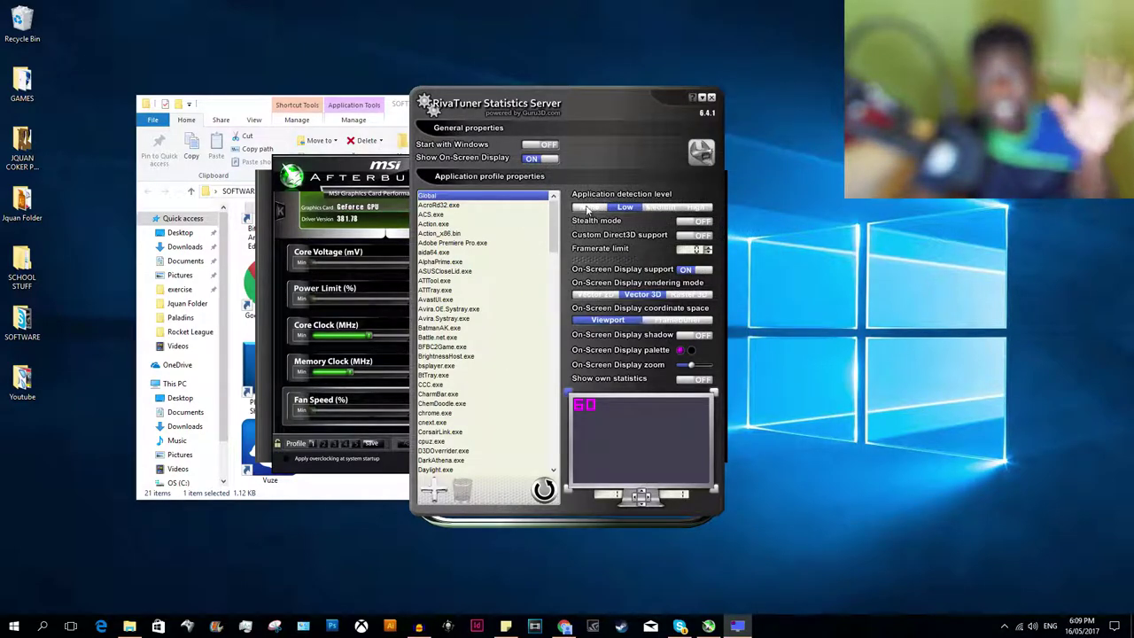
Step: Close RivaTuner and Afterburner, then relaunch Afterburner from SOFTWARE with UAC approval
left_click(713, 99)
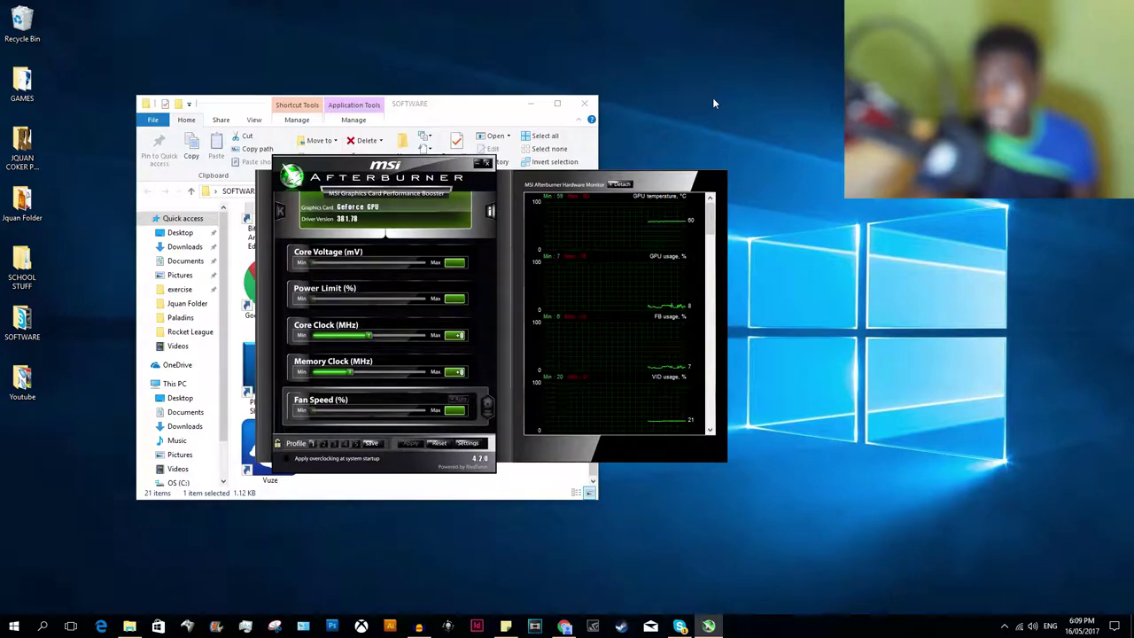
left_click(488, 164)
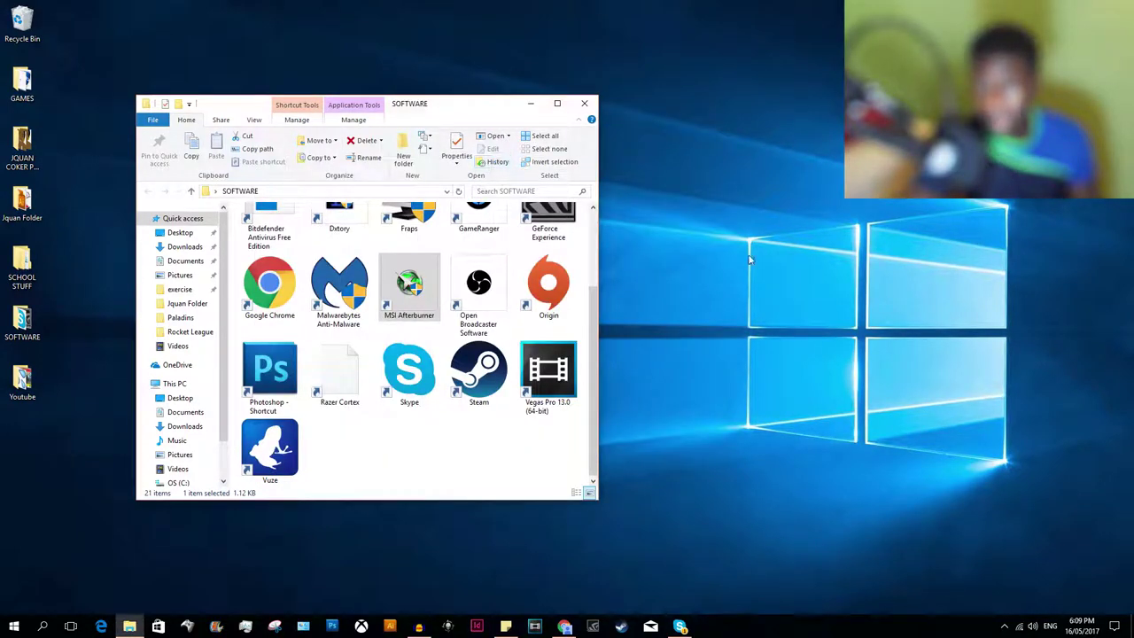
double_click(412, 299)
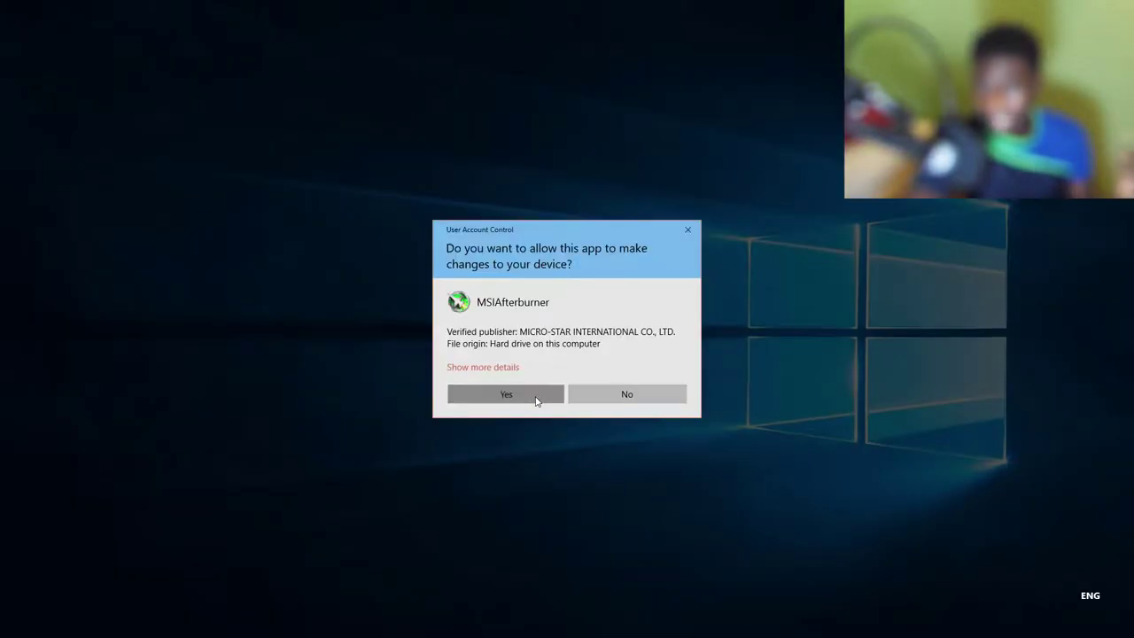
left_click(536, 397)
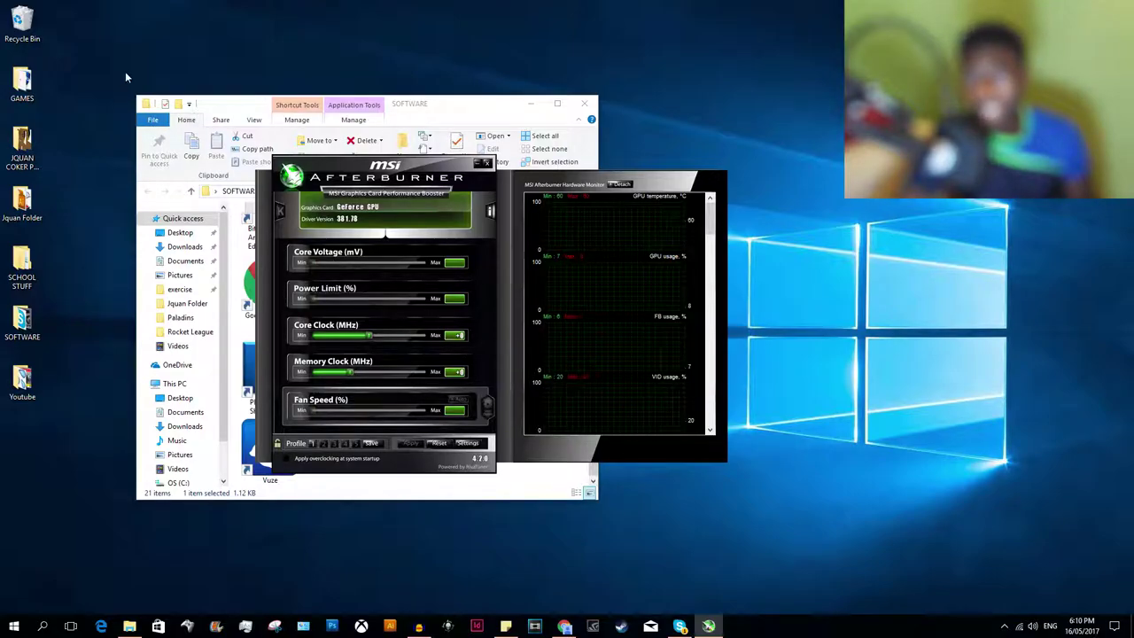
Step: Open the desktop GAMES folder and select the Paladins shortcut
double_click(24, 83)
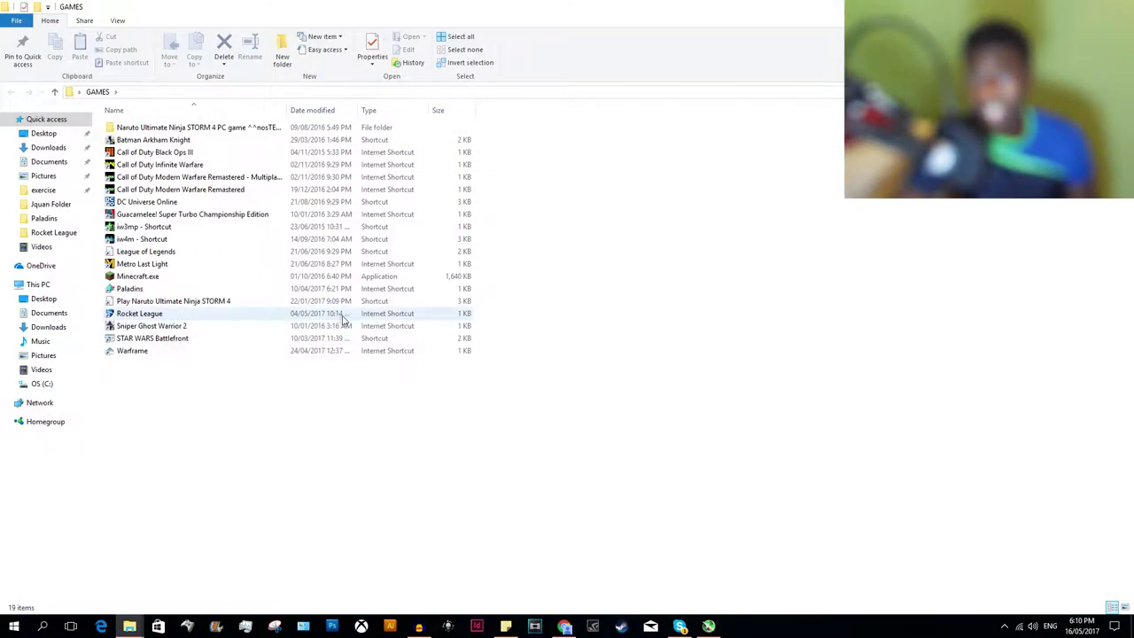
left_click(231, 292)
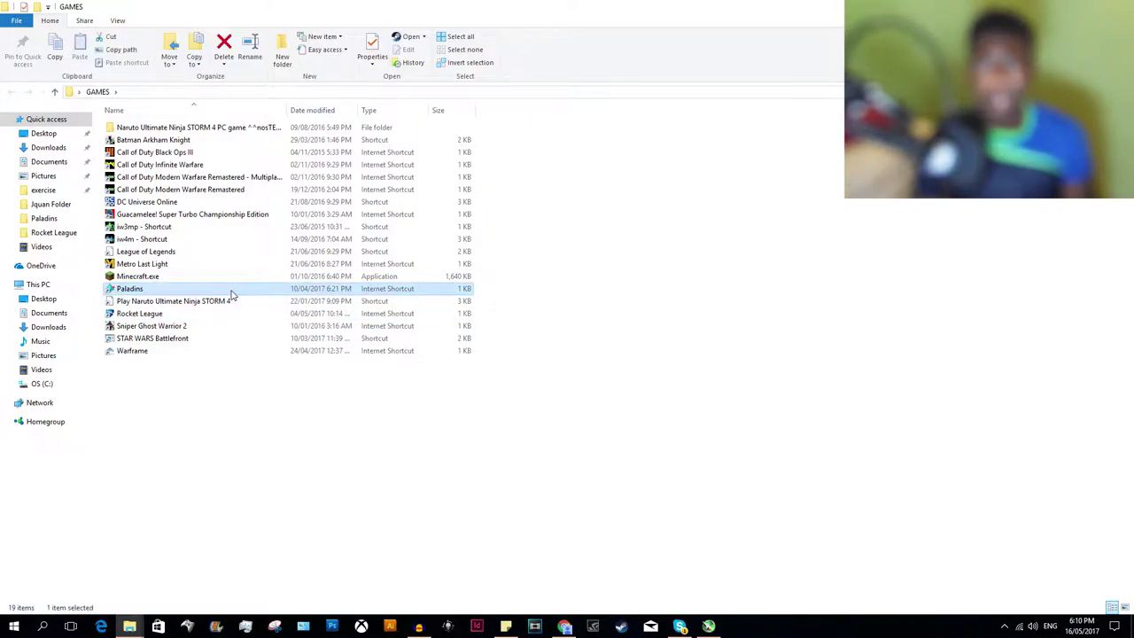